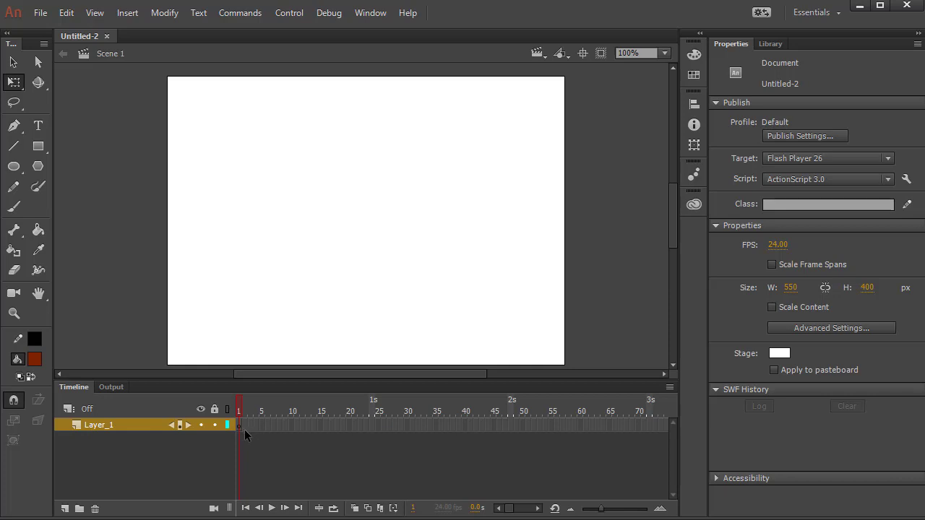
Step: Draw a dark red circle about 57 px in diameter with a thin horizontal rectangle about 123 px wide across its centre
click(14, 166)
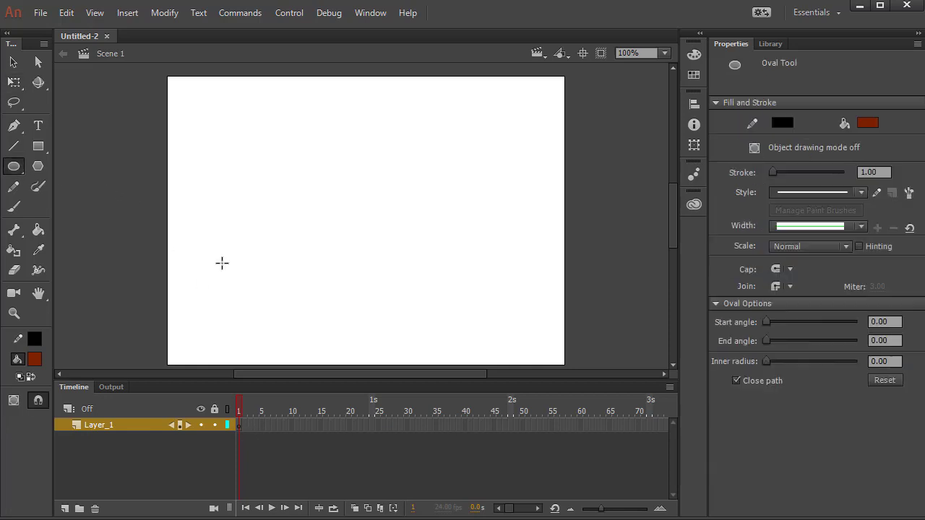
drag(241, 221, 280, 262)
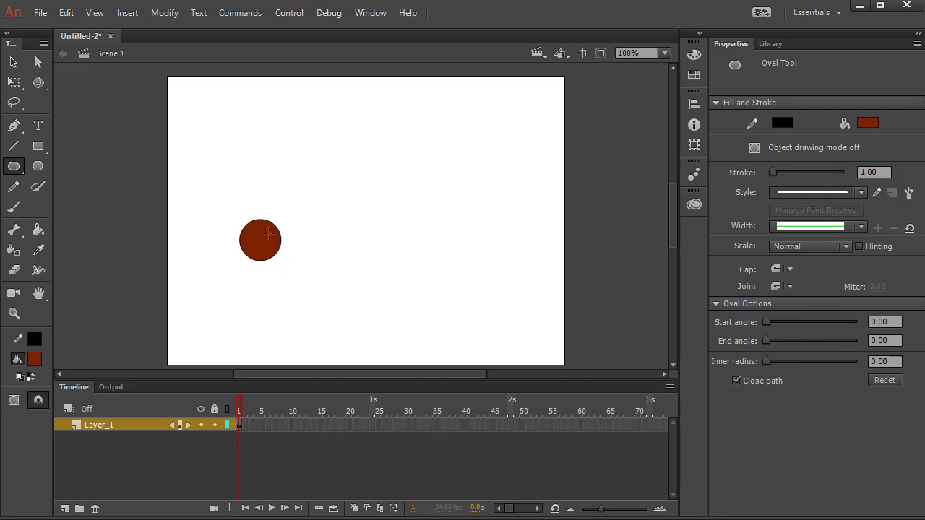
click(38, 146)
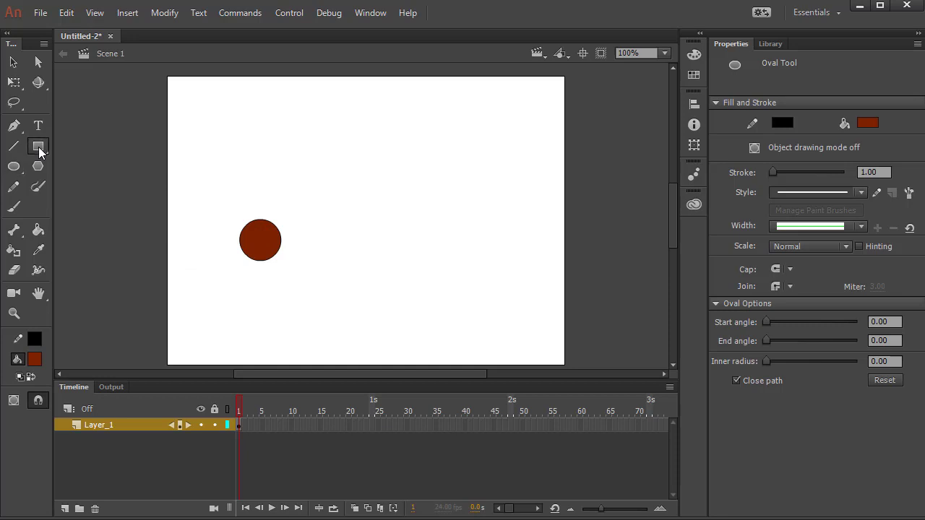
drag(215, 235, 305, 250)
Step: Select the whole circle-and-bar shape with its outline and convert it to a Movie Clip symbol named mysymbol
click(13, 63)
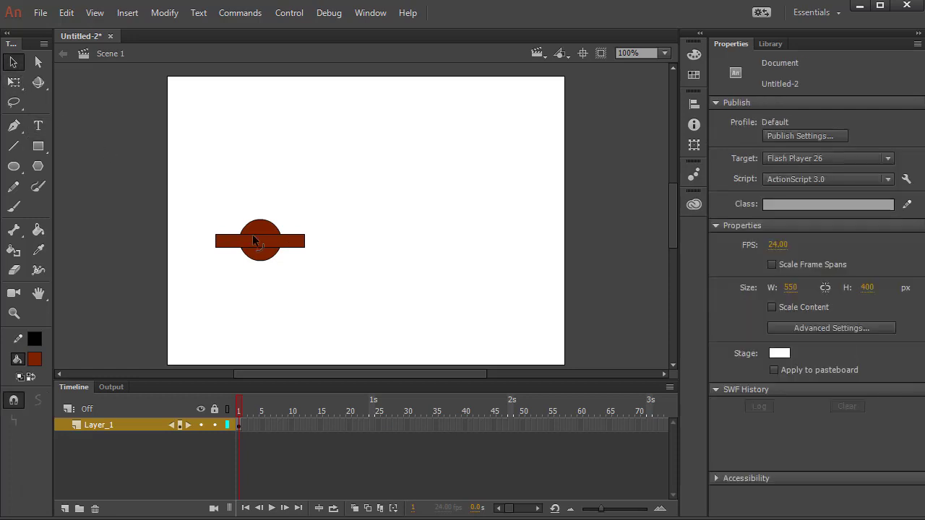
click(258, 238)
click(266, 264)
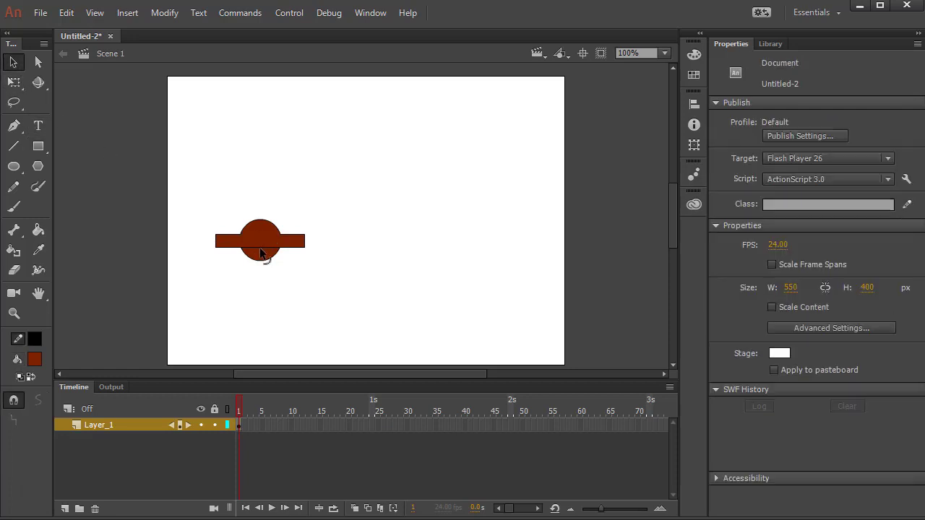
double_click(265, 249)
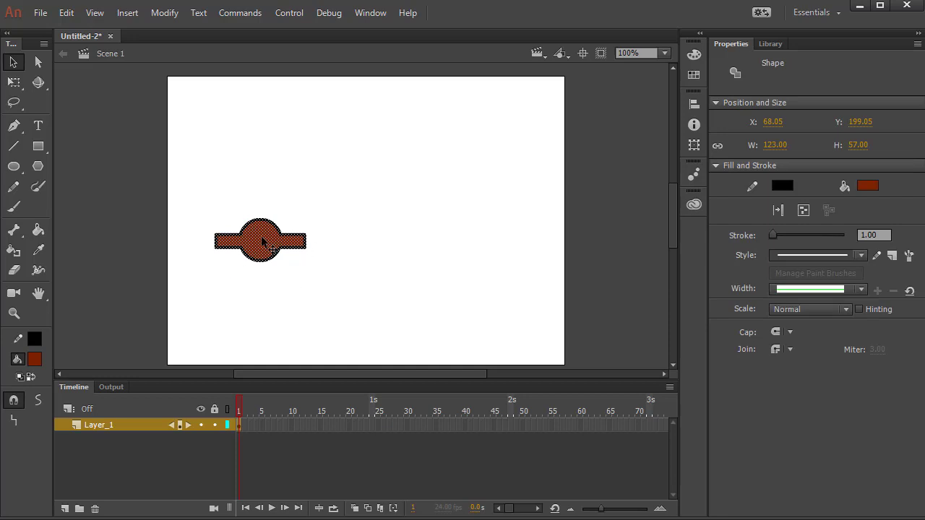
right_click(263, 241)
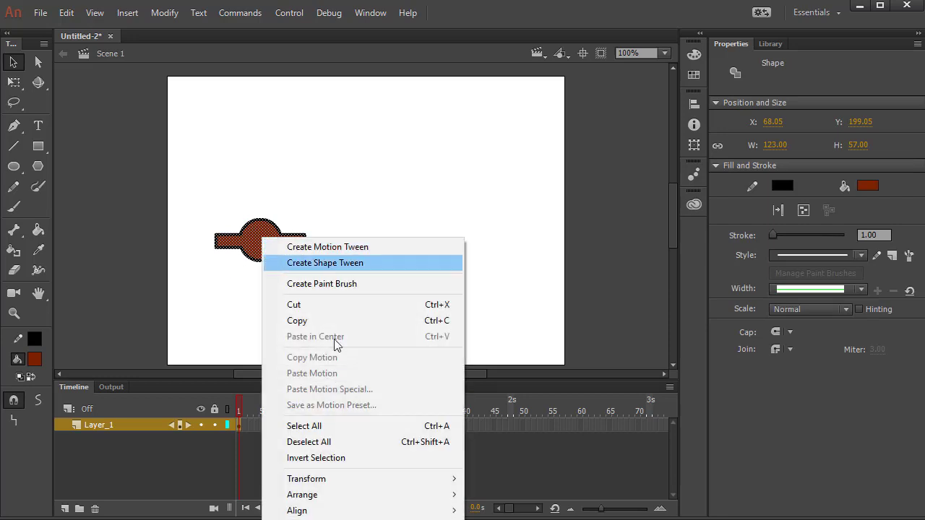
click(175, 14)
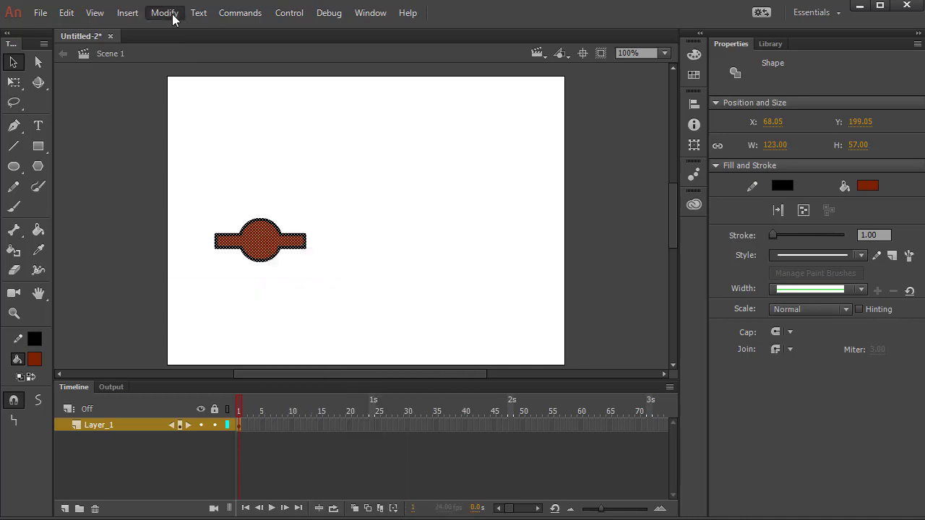
click(174, 14)
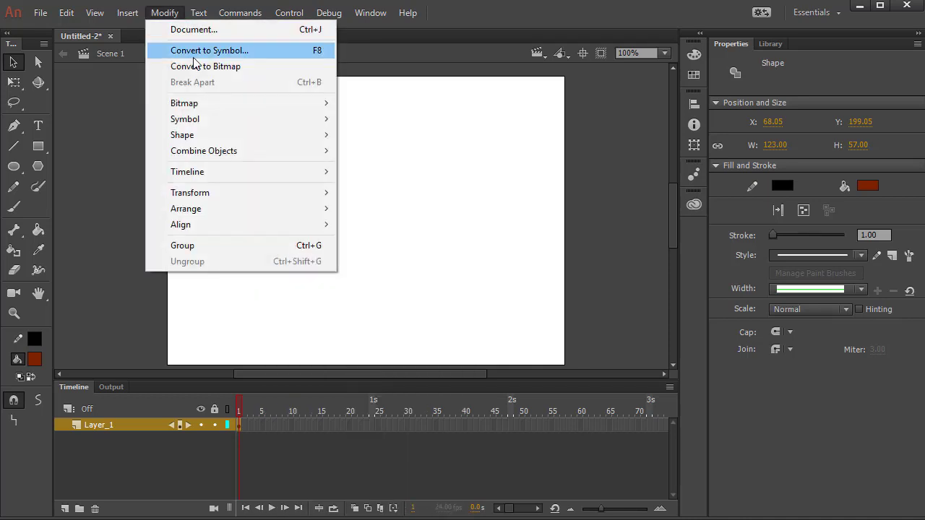
click(309, 55)
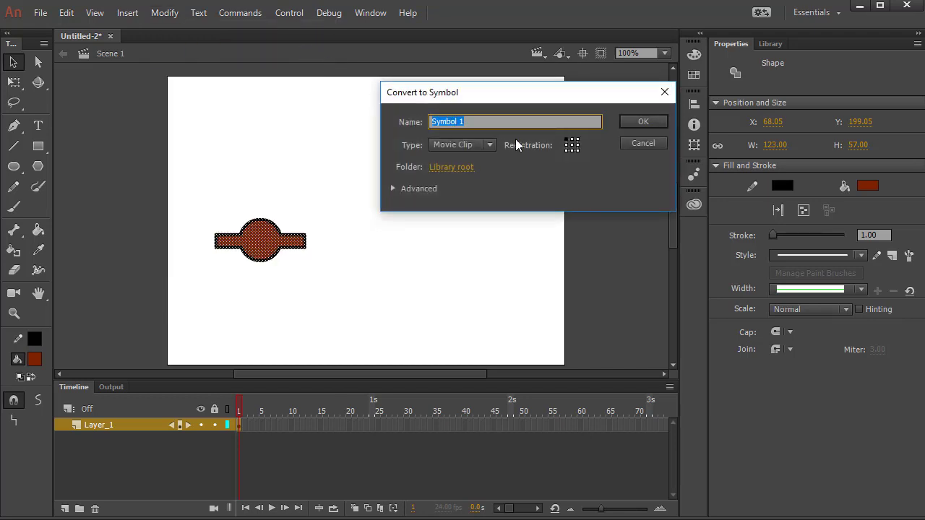
text(mysymbol)
click(490, 144)
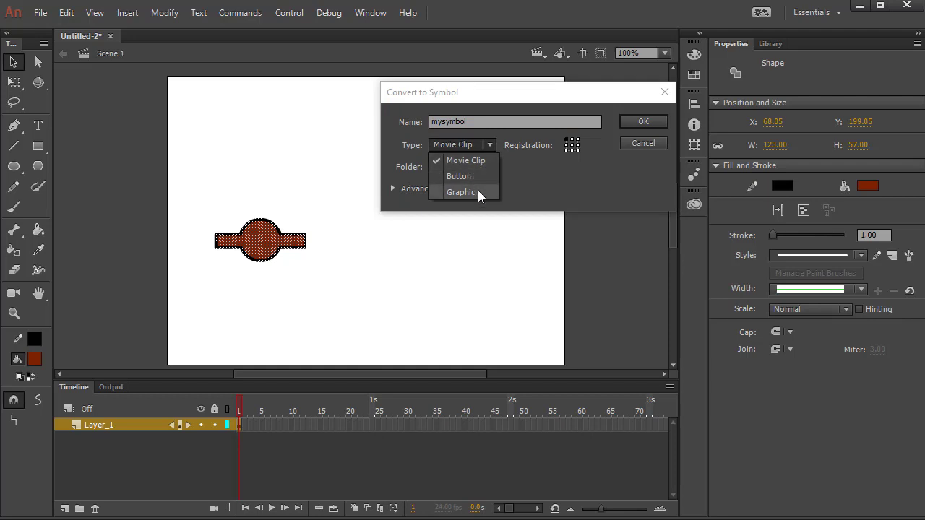
click(539, 195)
click(654, 121)
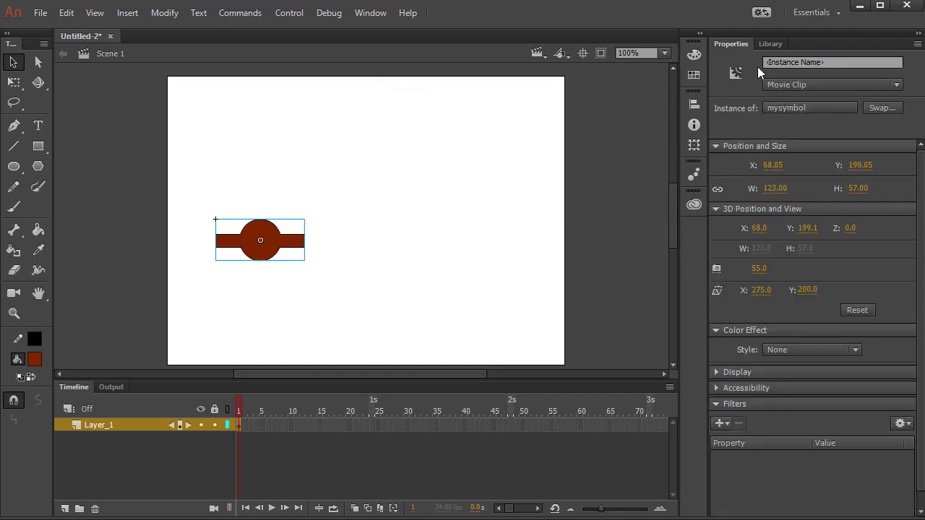
Step: Show the library and create a motion tween on Layer_1 for the symbol, starting from frame 1
click(769, 44)
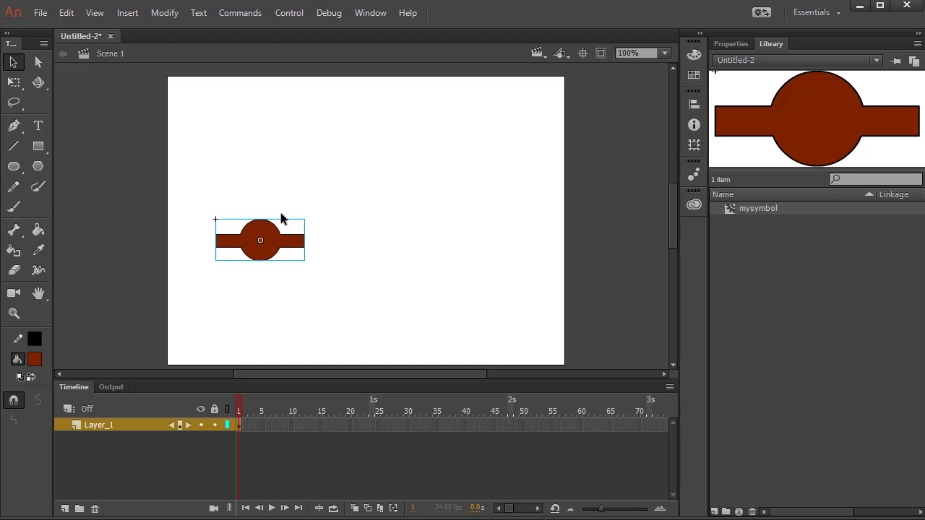
click(291, 263)
click(283, 253)
click(245, 441)
right_click(239, 426)
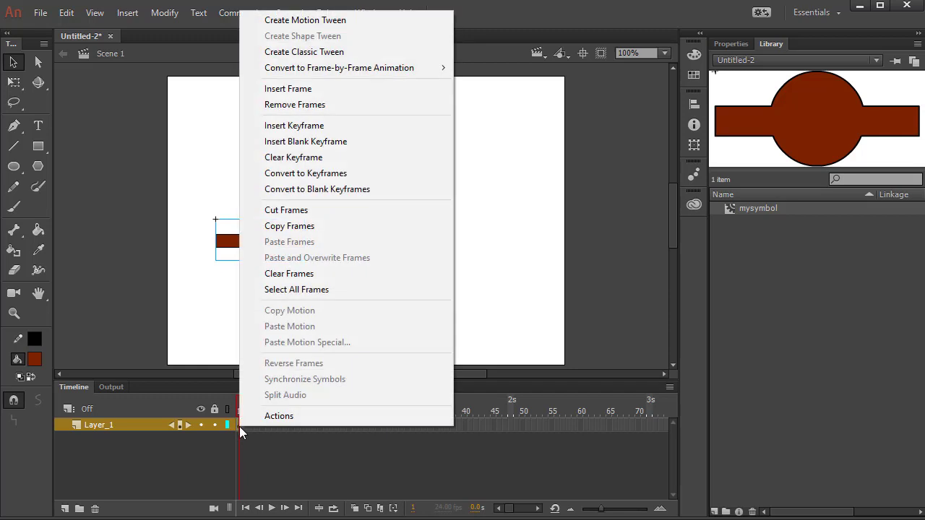
click(313, 22)
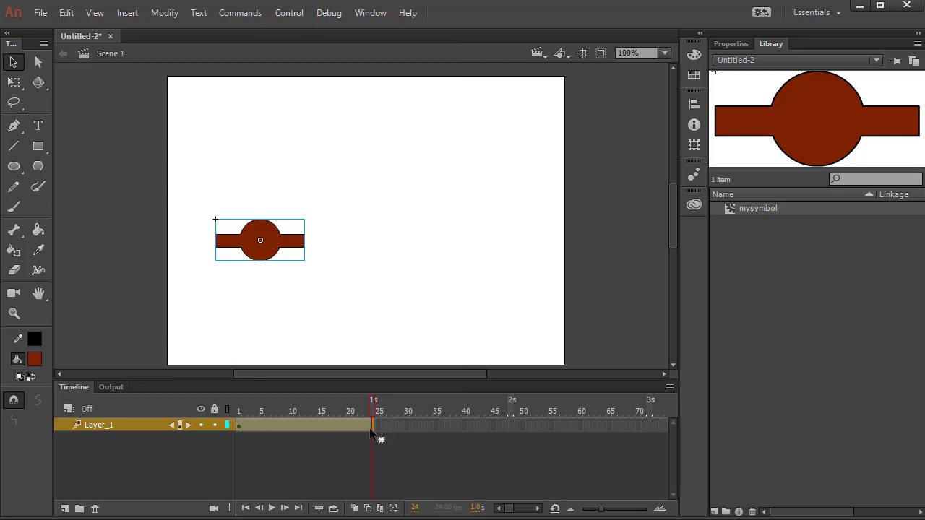
Step: Return the playhead to frame 1 and shift the symbol slightly left on the stage as its starting position
click(303, 425)
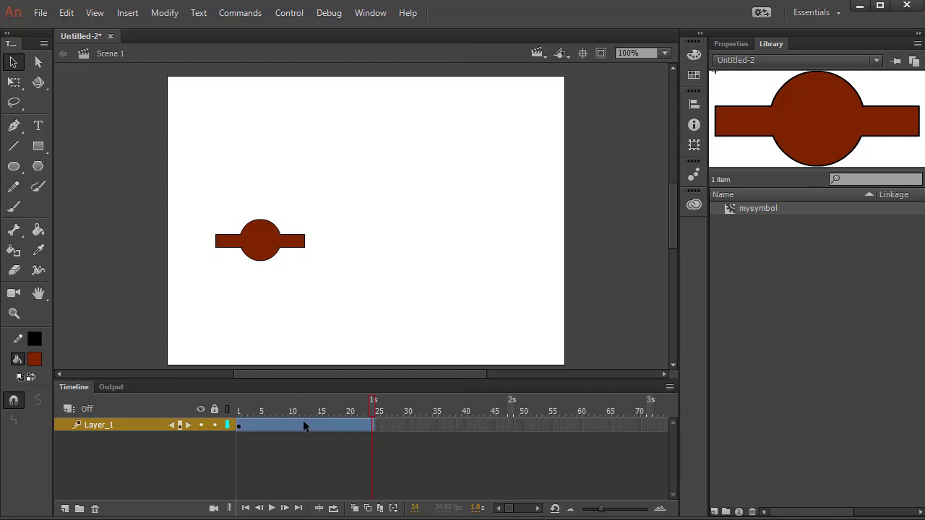
click(256, 425)
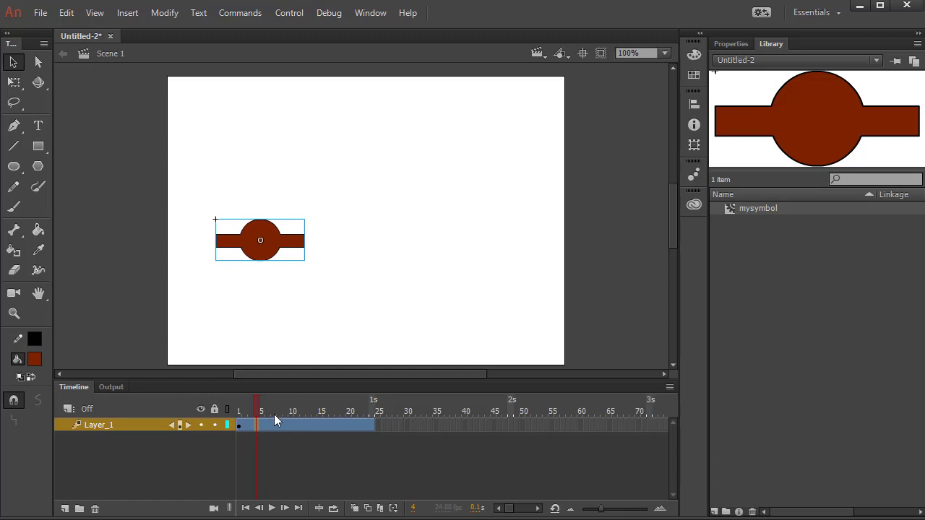
mouse_move(256, 412)
mouse_down()
mouse_move(239, 414)
mouse_move(377, 412)
mouse_move(239, 412)
mouse_up()
click(261, 449)
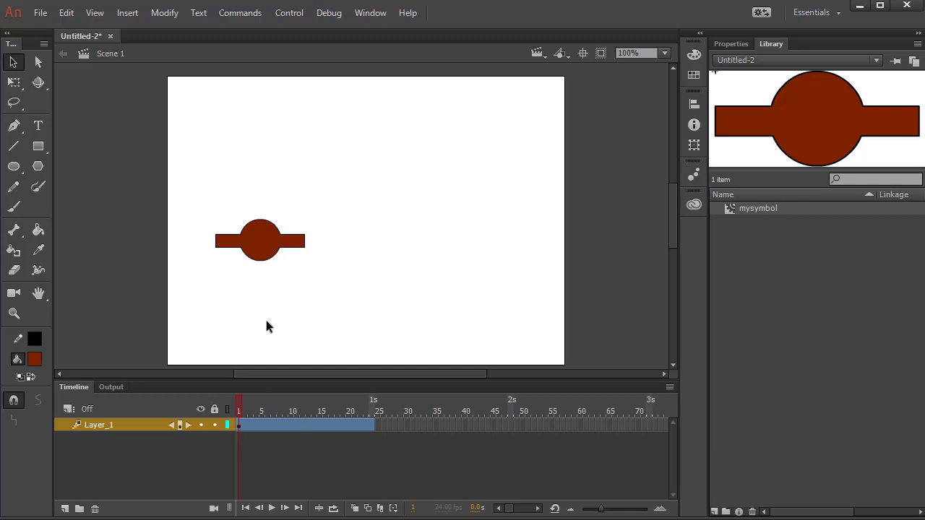
click(268, 251)
drag(269, 251, 252, 251)
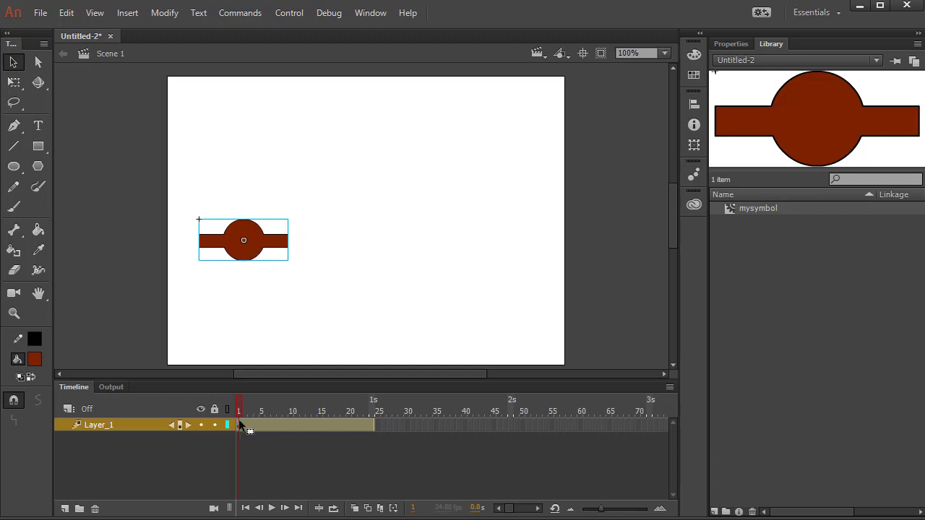
Step: At frame 24, move the symbol horizontally to near the stage's right edge and play the tween from frame 1
drag(239, 426, 377, 419)
click(373, 426)
drag(252, 255, 494, 254)
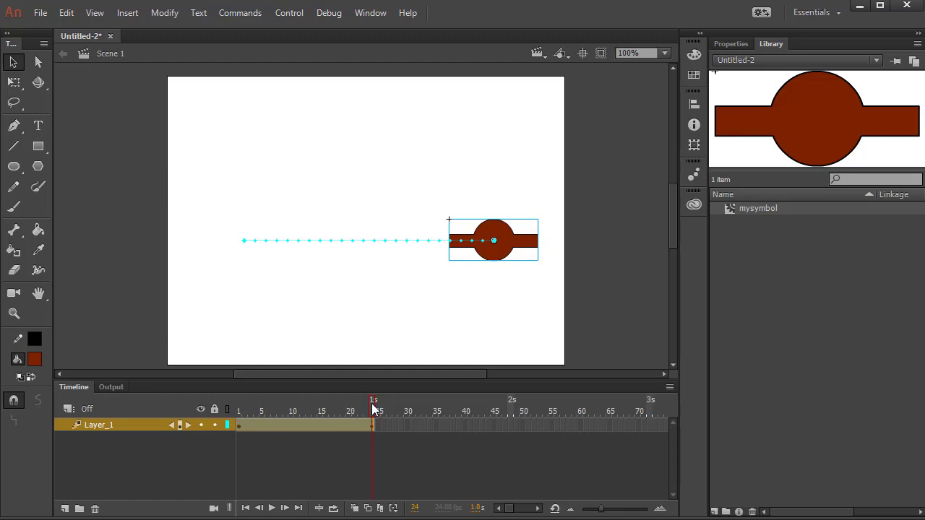
drag(374, 409, 211, 410)
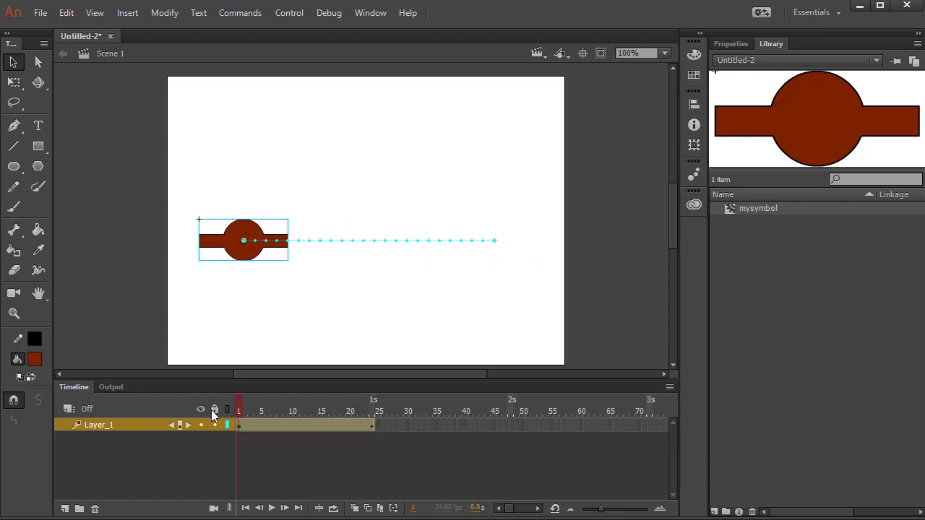
key(Return)
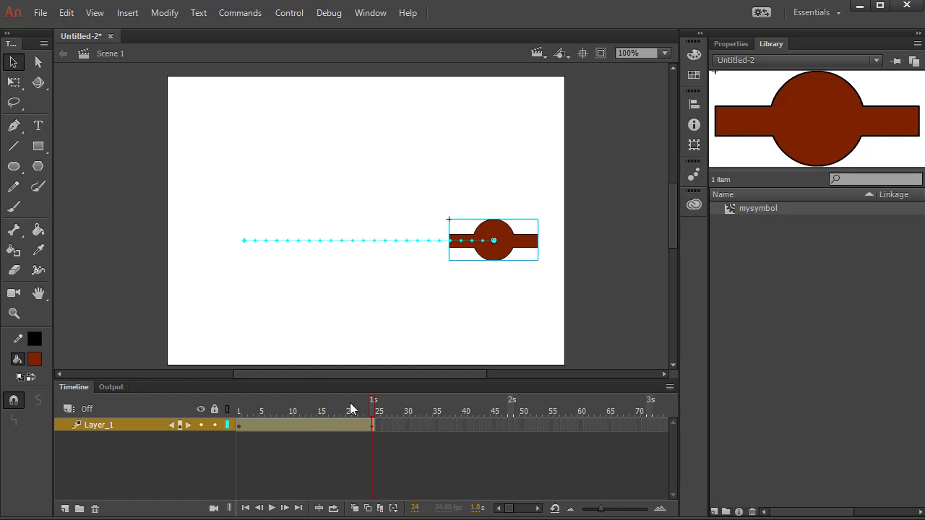
Step: Lower the symbol to near the stage's bottom edge at frame 1 and raise it slightly at frame 24
drag(350, 403, 239, 403)
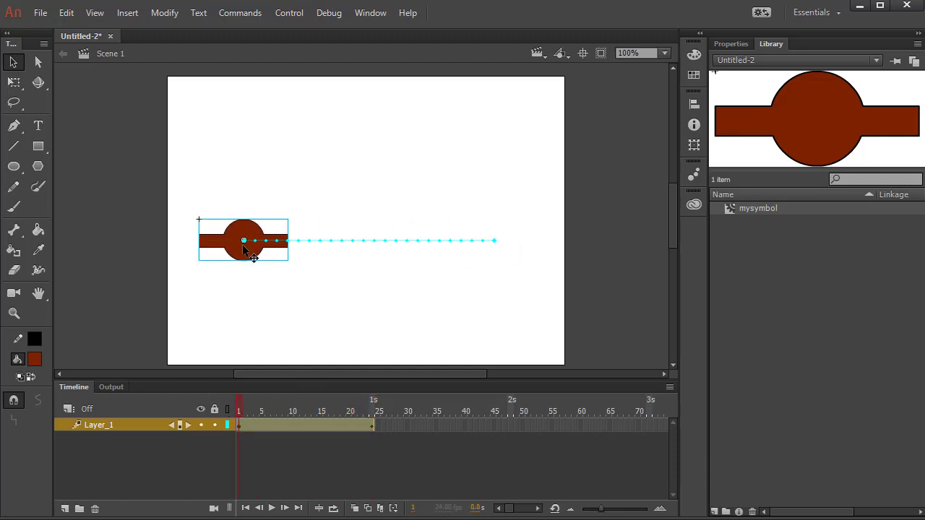
drag(244, 244, 243, 325)
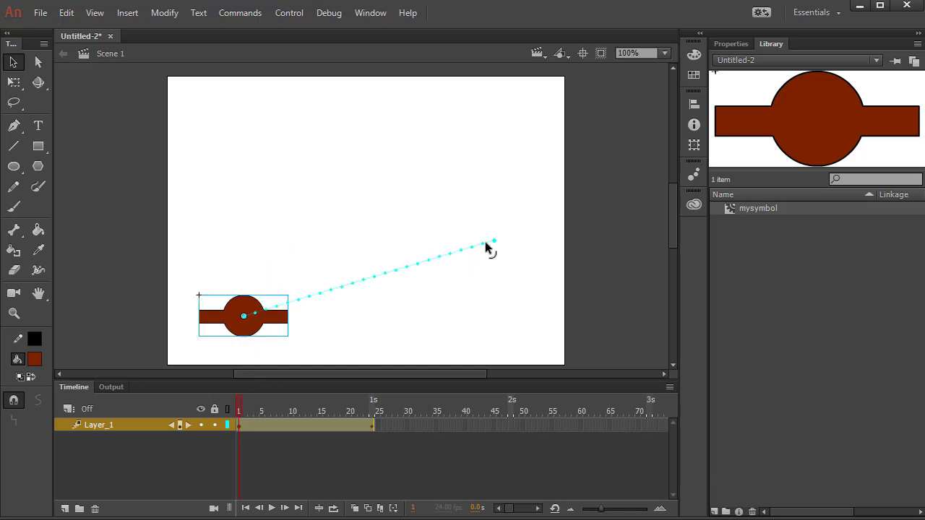
click(248, 424)
drag(254, 409, 373, 409)
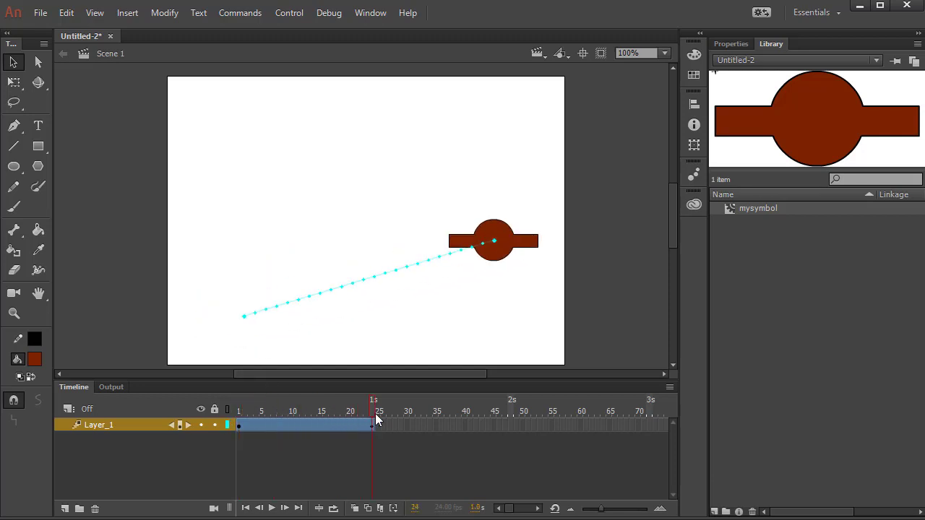
click(473, 242)
drag(508, 250, 507, 224)
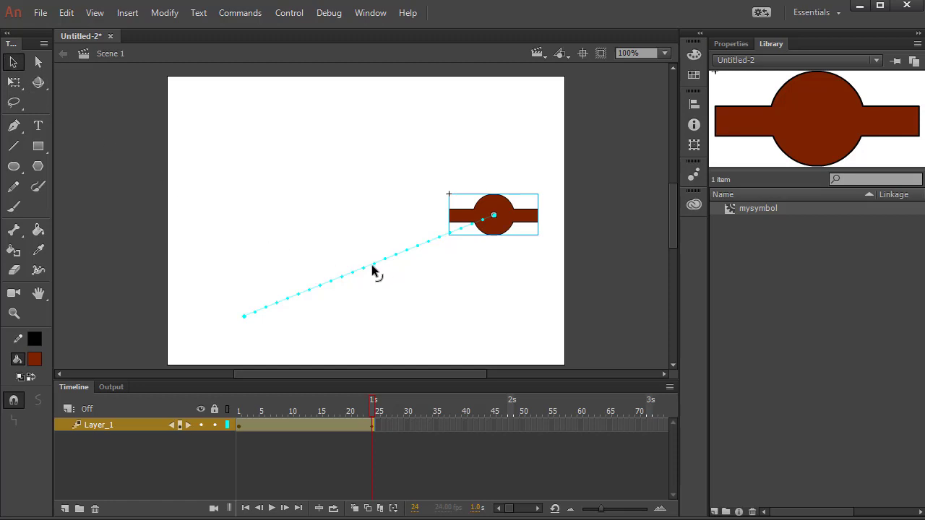
Step: Bend the straight motion path upward into an arc and scrub the tween between frames 1 and 24
drag(373, 269, 352, 236)
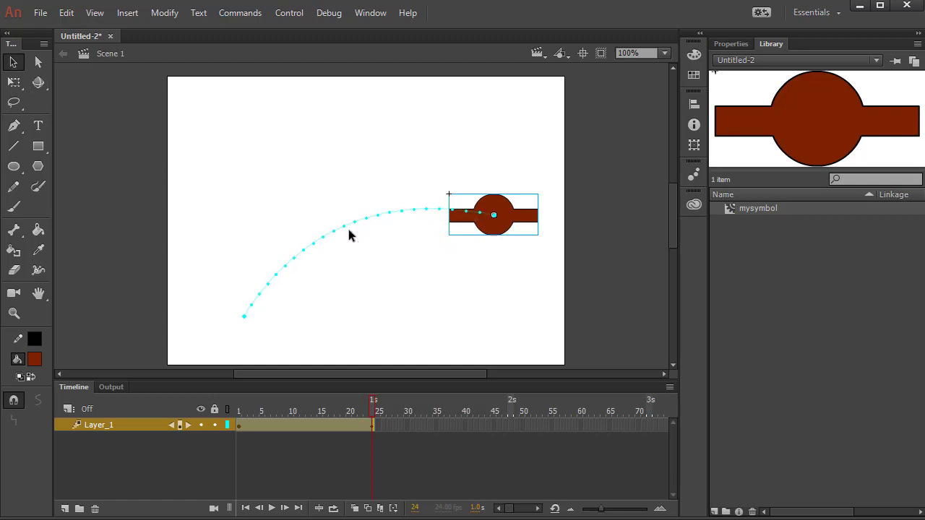
drag(368, 427, 186, 436)
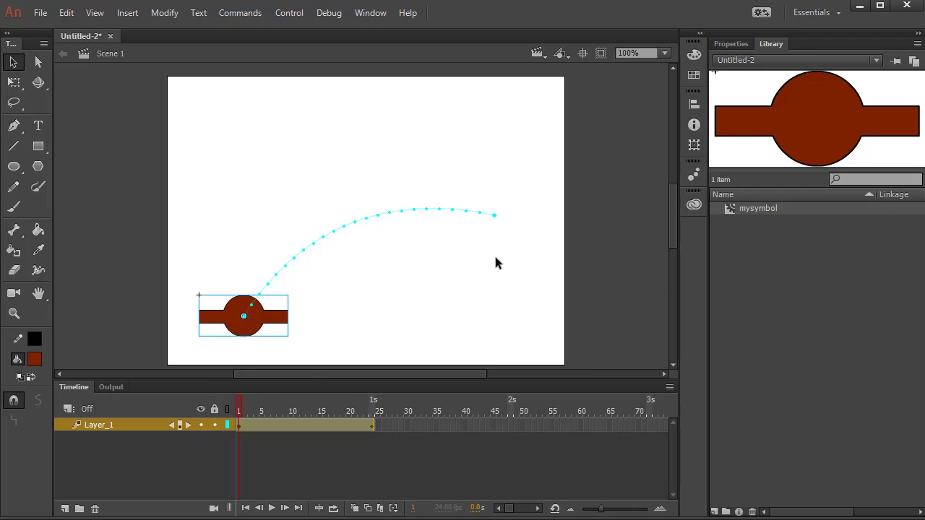
drag(243, 426, 403, 417)
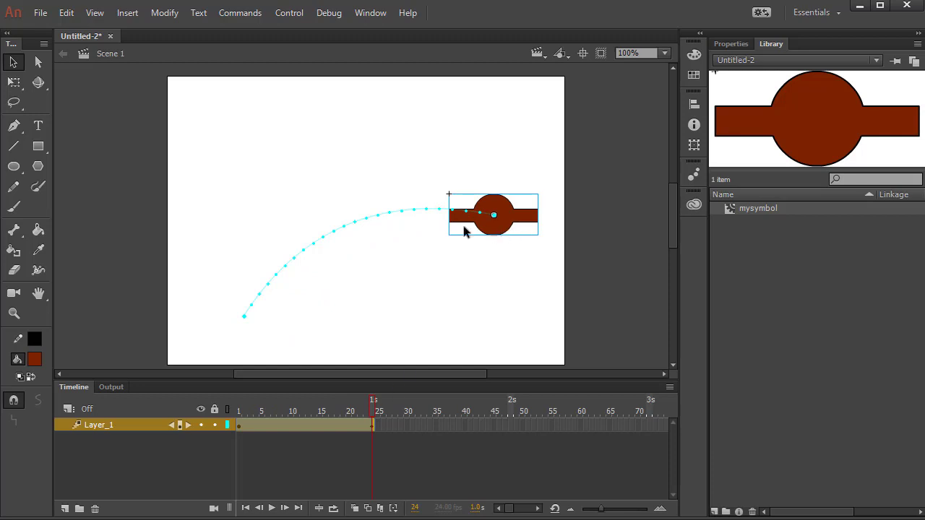
Step: With Free Transform, enlarge the symbol at frame 24 and shrink it to a fraction of its size at frame 1
click(13, 82)
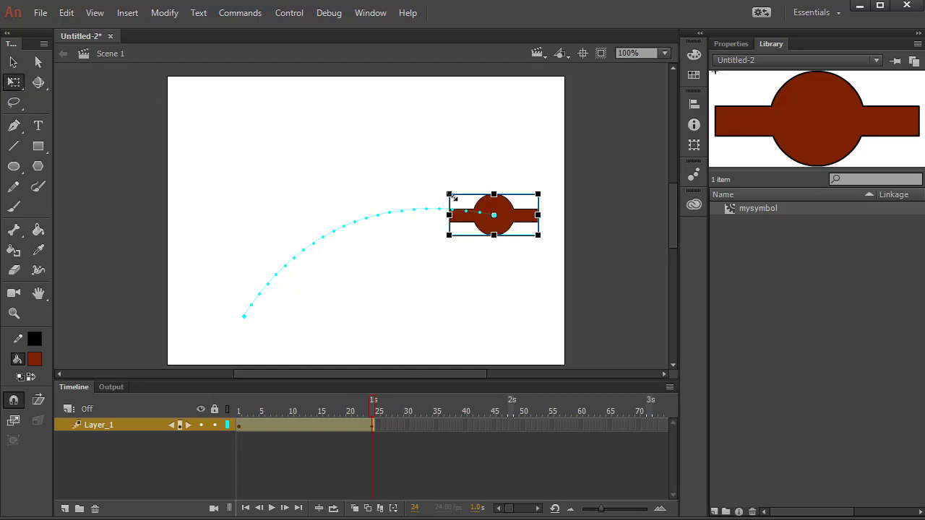
drag(450, 195, 426, 169)
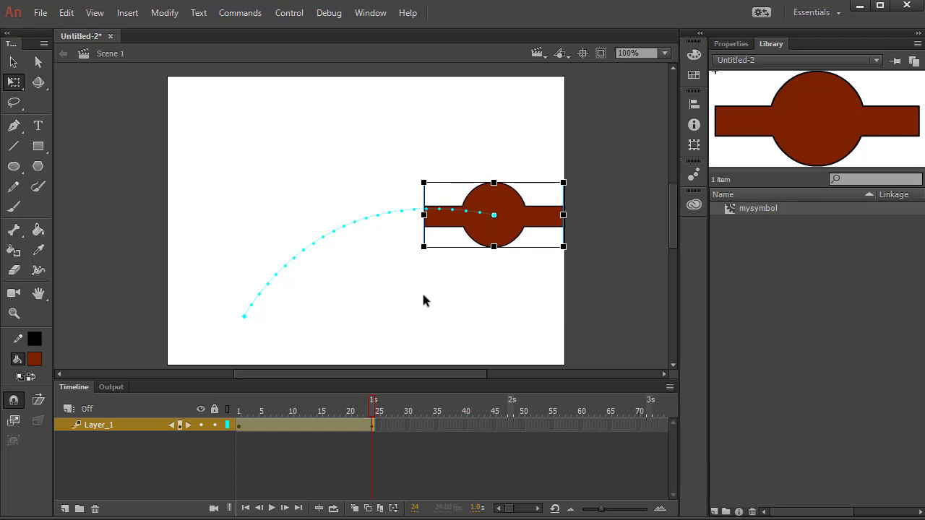
drag(375, 412, 224, 434)
click(224, 431)
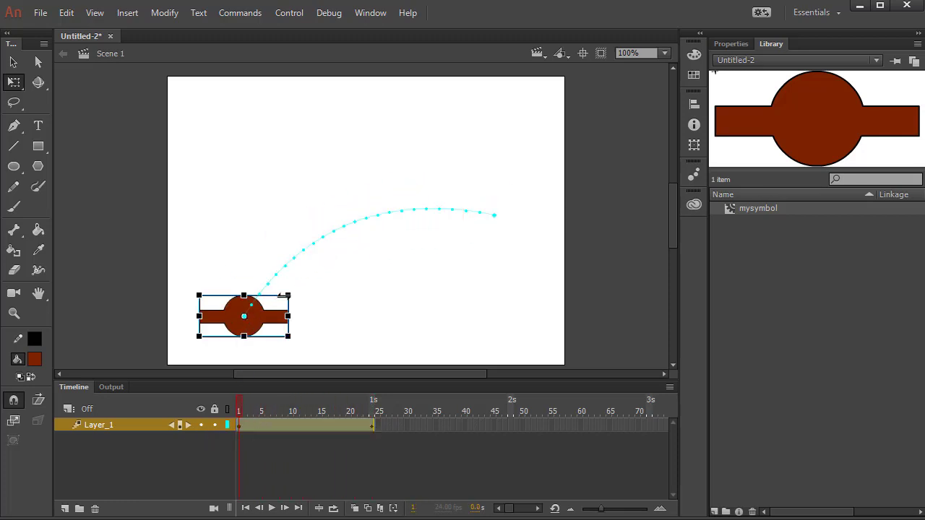
drag(287, 294, 275, 308)
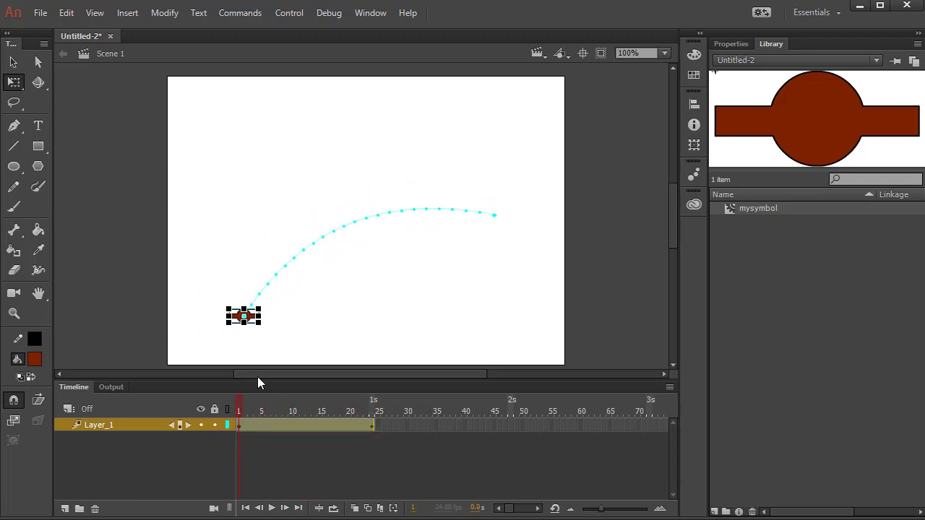
Step: At frame 24, rotate the enlarged symbol by about half a turn
mouse_move(242, 410)
mouse_down()
mouse_move(350, 410)
mouse_move(398, 423)
mouse_move(201, 418)
mouse_move(299, 390)
mouse_move(368, 391)
mouse_move(185, 398)
mouse_move(275, 388)
mouse_move(378, 400)
mouse_move(223, 427)
mouse_move(373, 411)
mouse_move(224, 410)
mouse_up()
drag(240, 410, 373, 410)
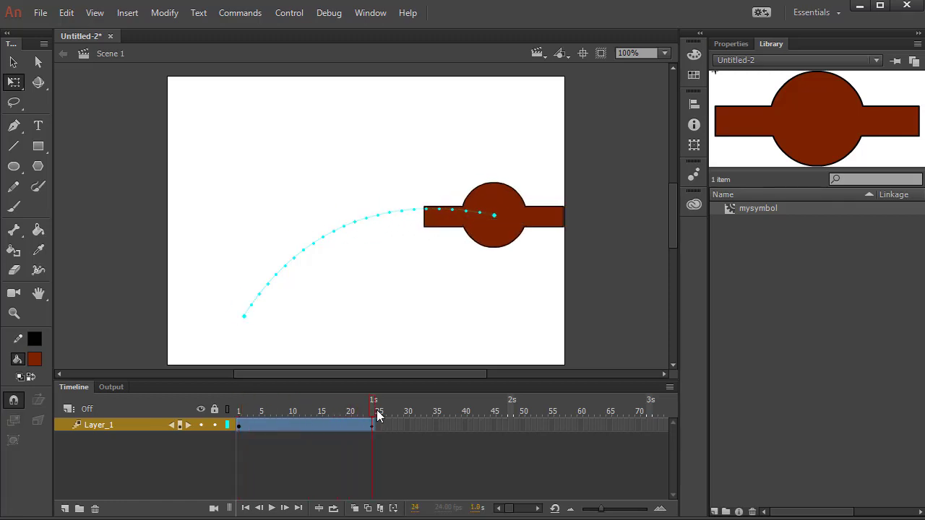
drag(575, 255, 373, 159)
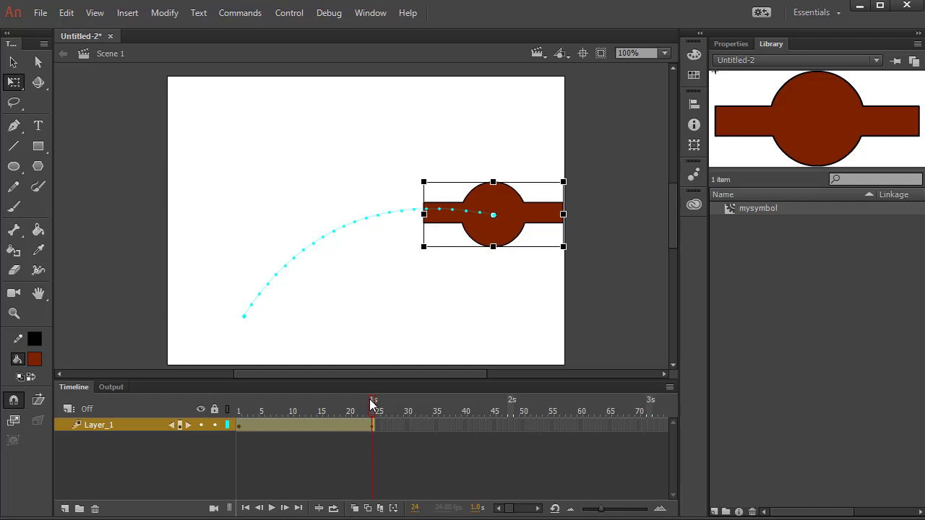
Step: At frame 13, move the symbol up and to the left to reshape the motion path
drag(371, 405, 311, 410)
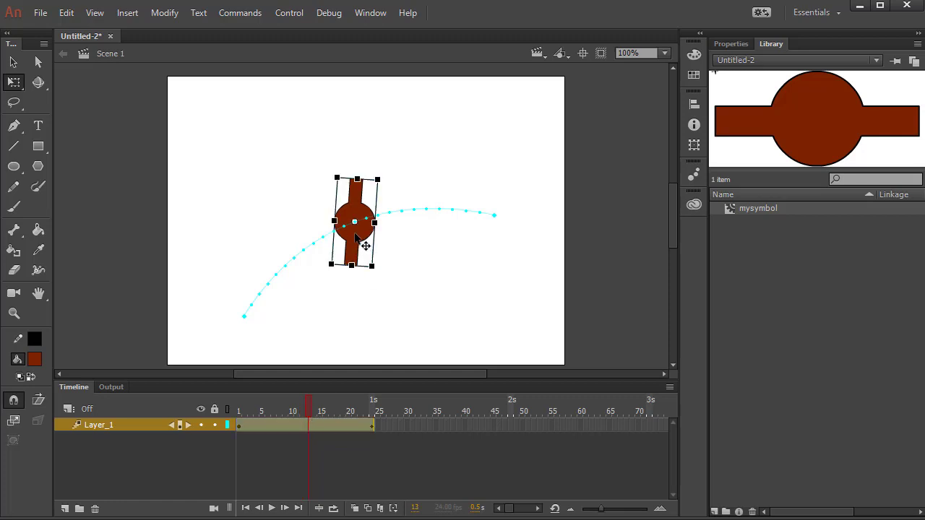
drag(355, 237, 281, 163)
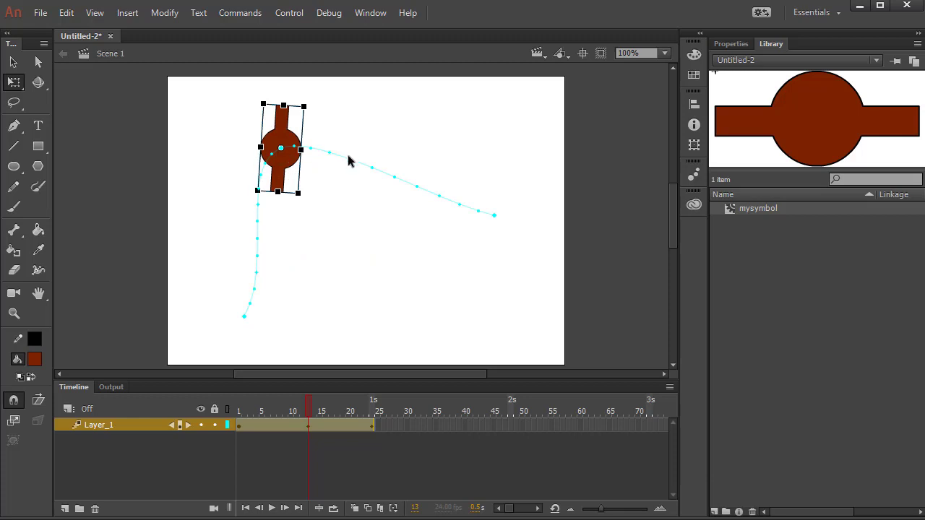
Step: Play the tween from frame 1 and test the movie in a preview window
drag(313, 408, 184, 410)
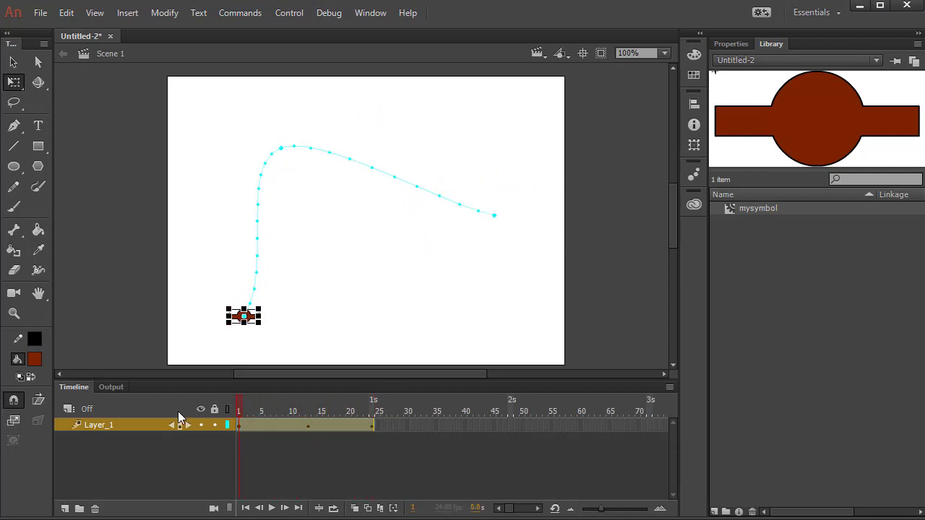
key(Return)
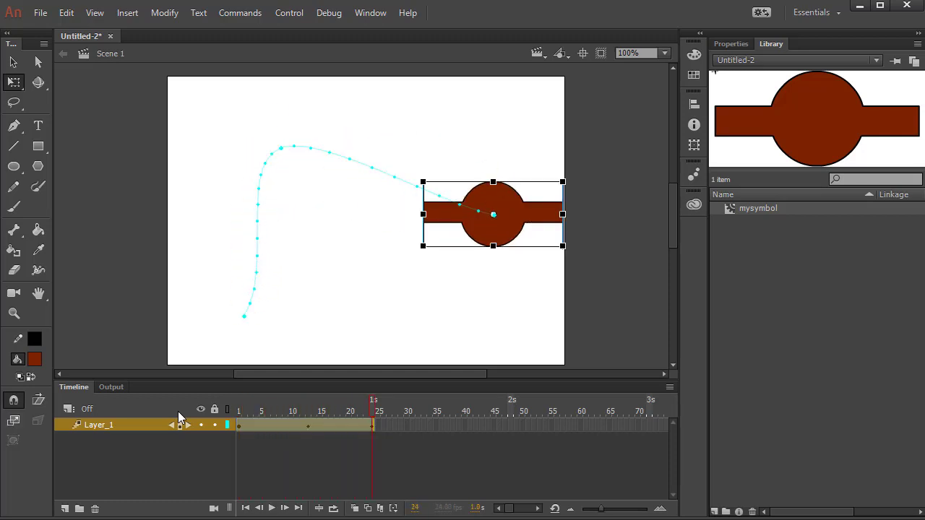
key(ctrl+Return)
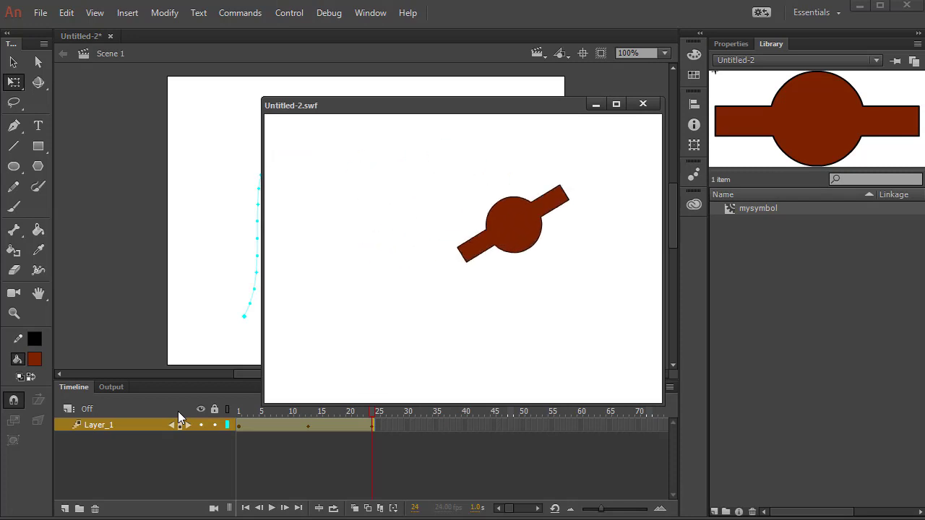